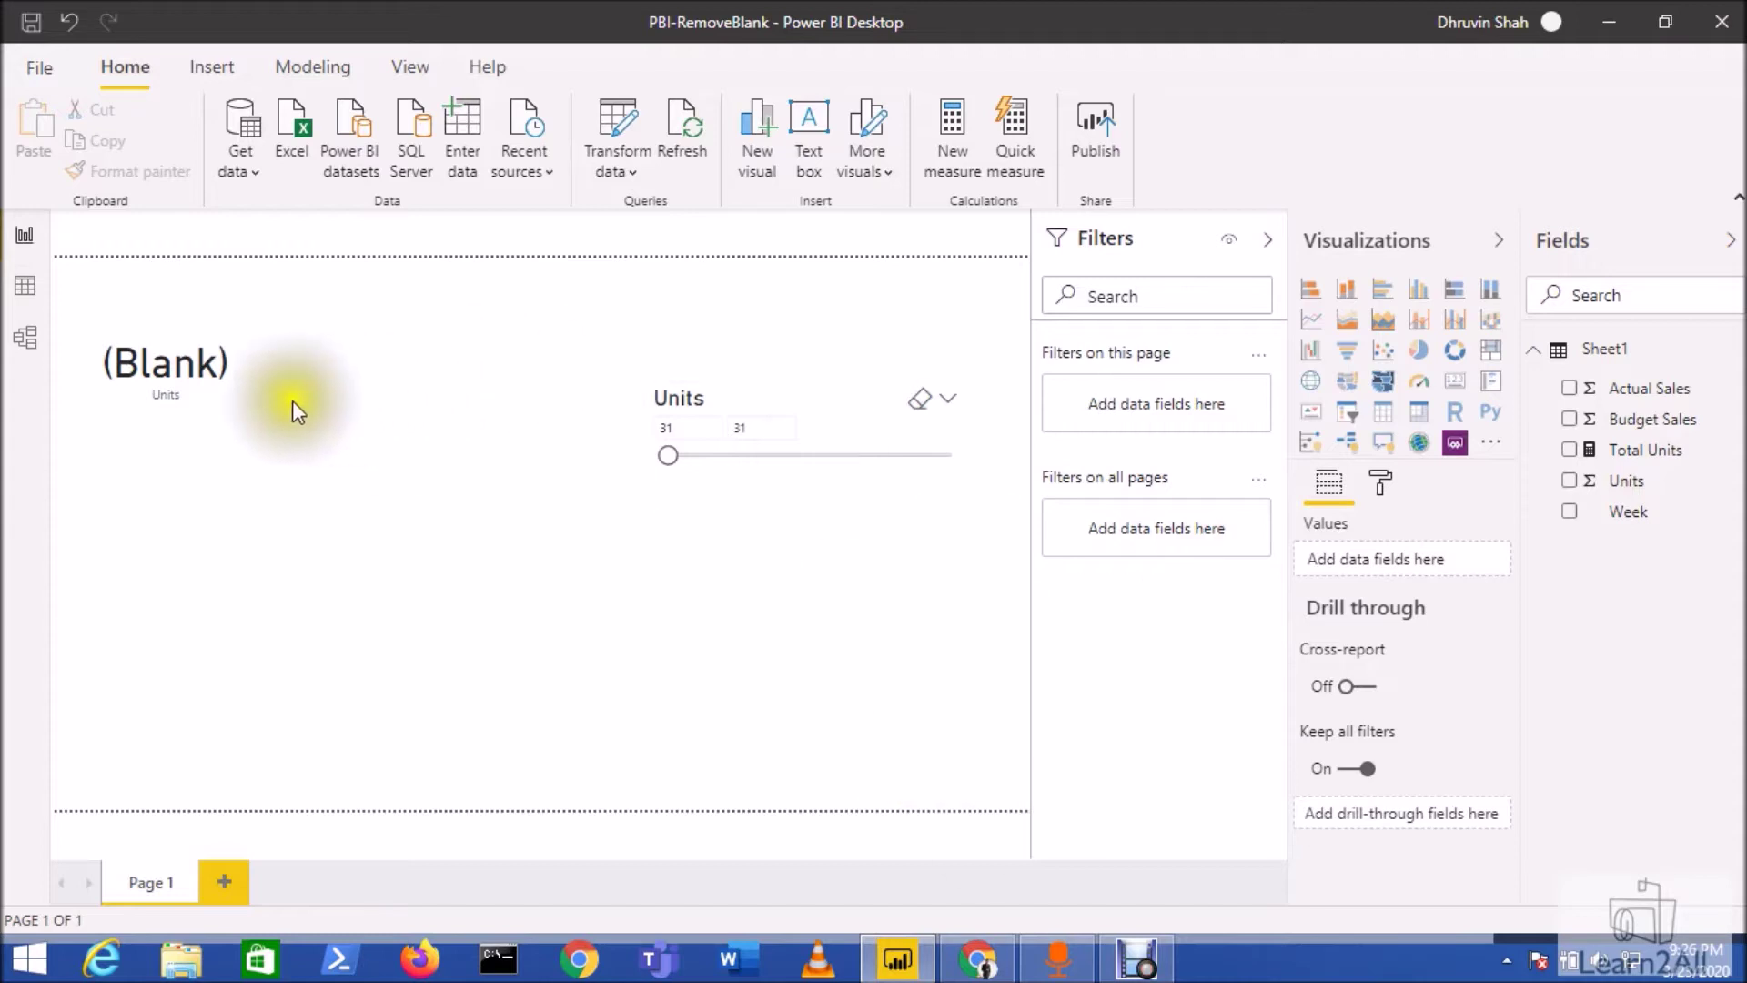
pyautogui.moveTo(166, 364)
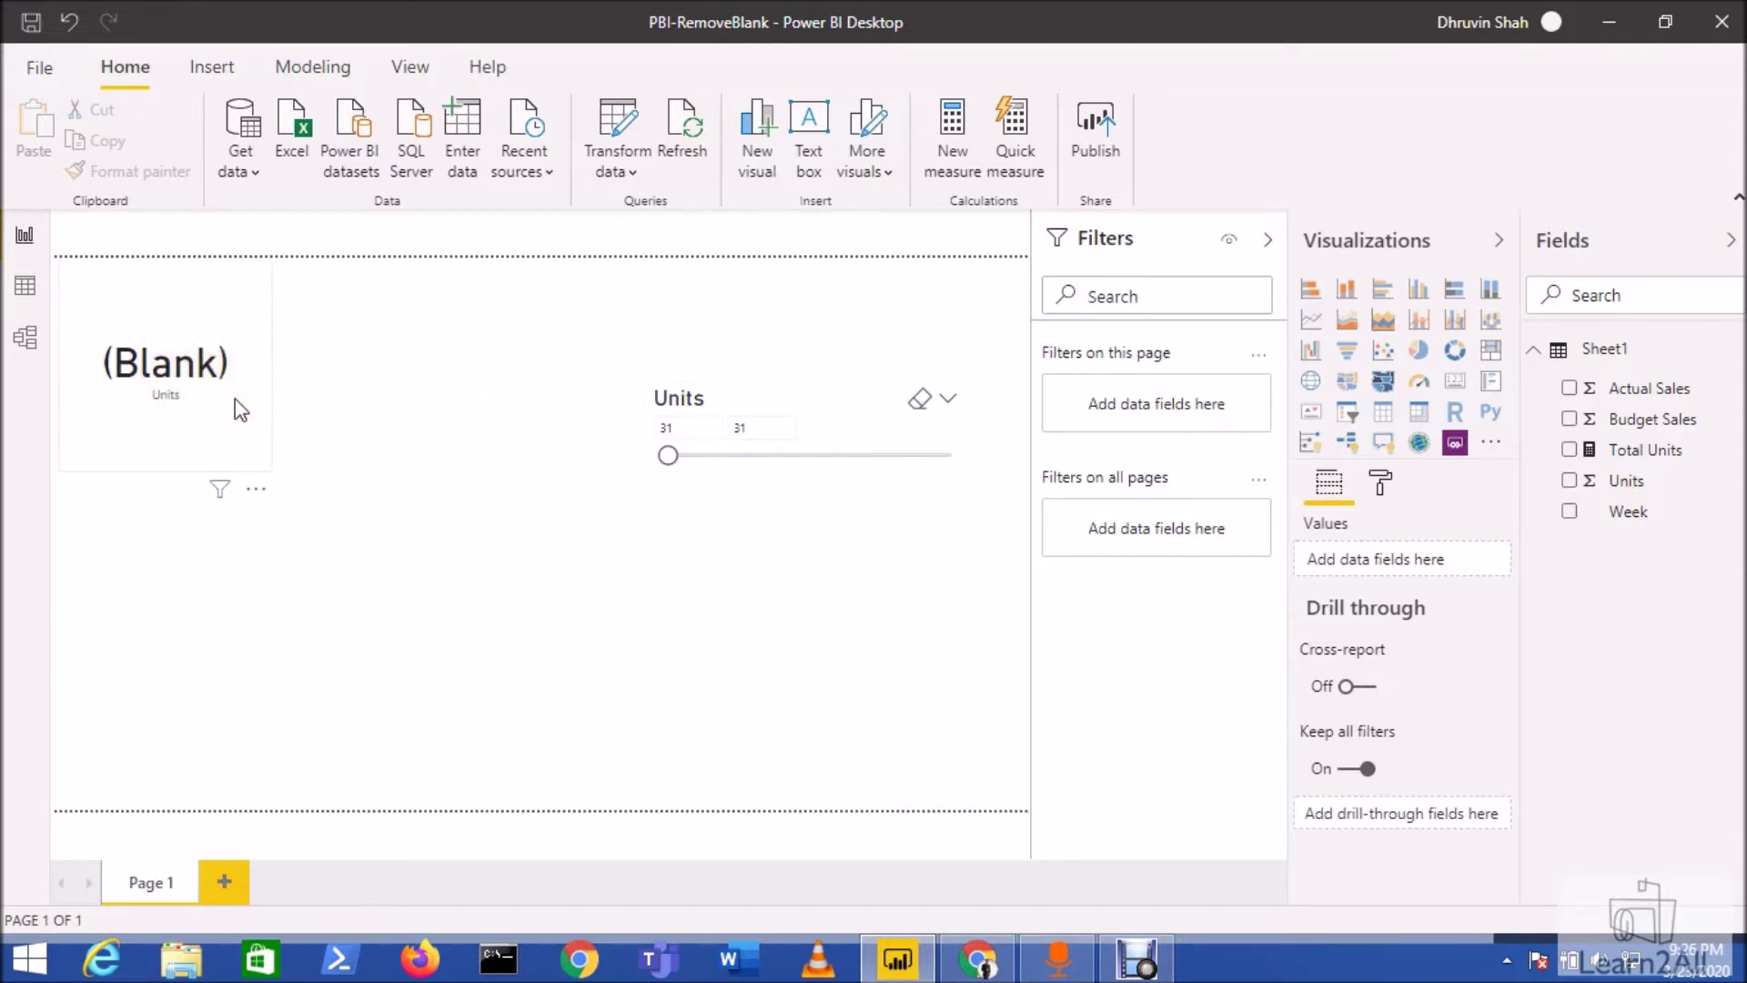
# Inspect the Units card's field aggregation and the Total Units measure formula, then deselect both.
pyautogui.click(236, 398)
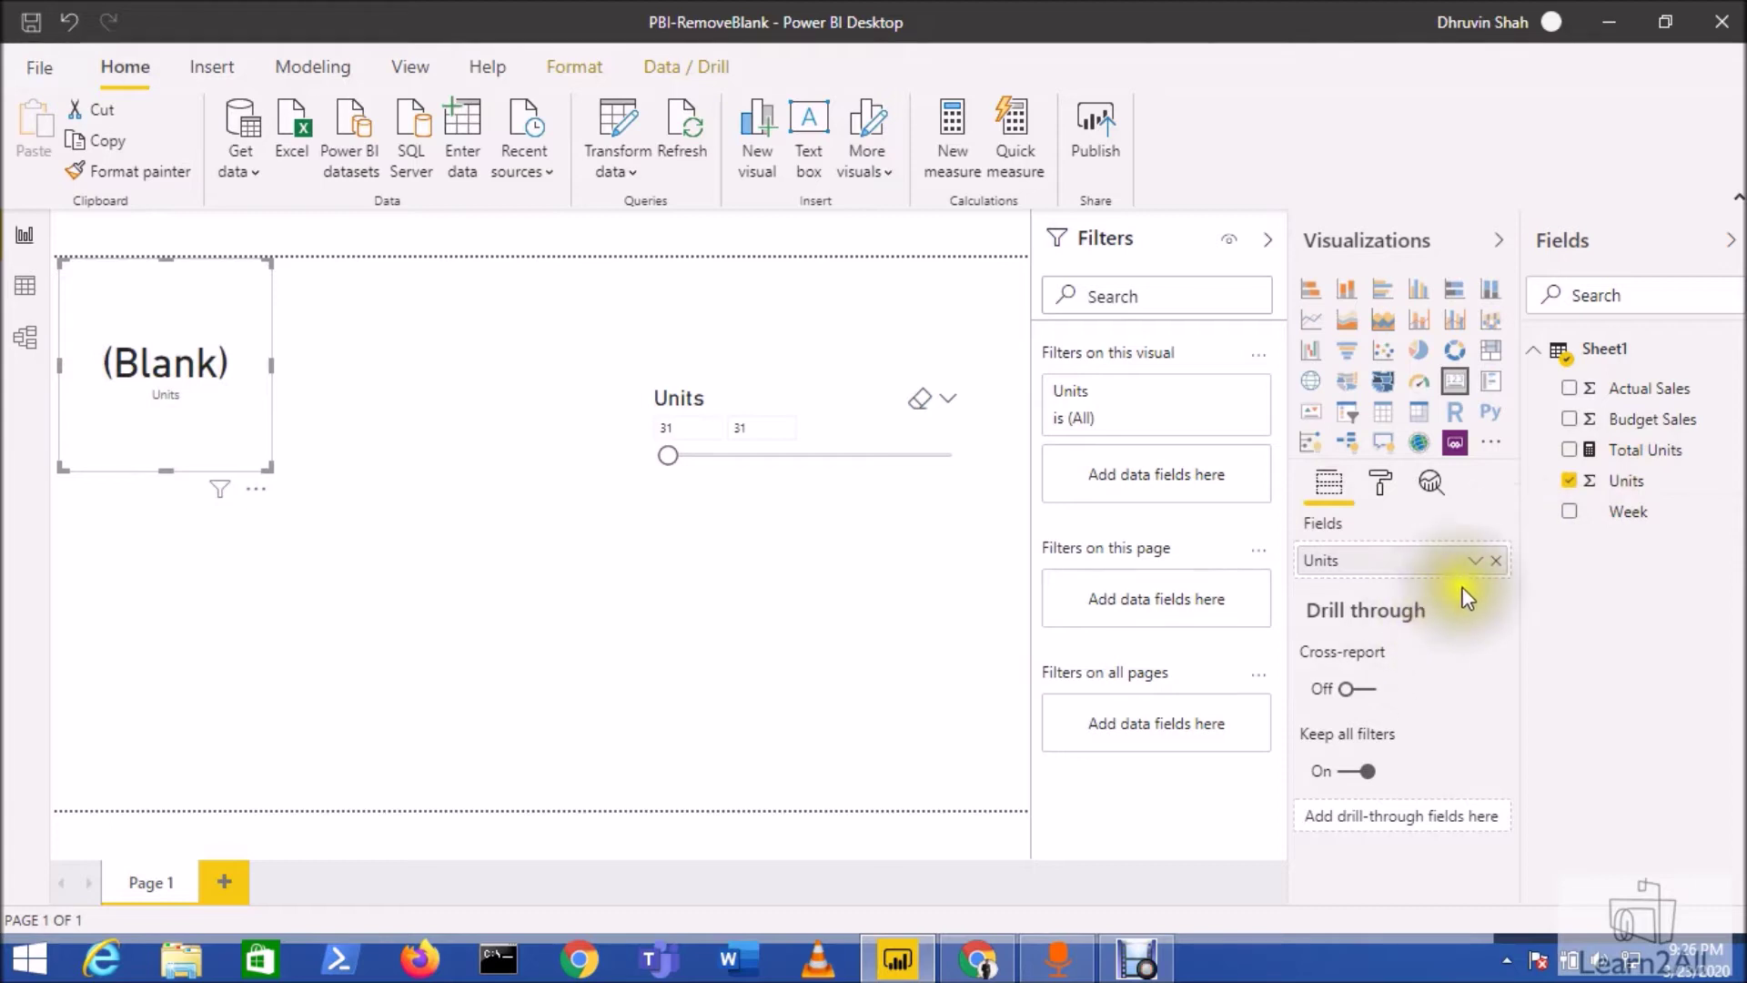
pyautogui.click(1474, 561)
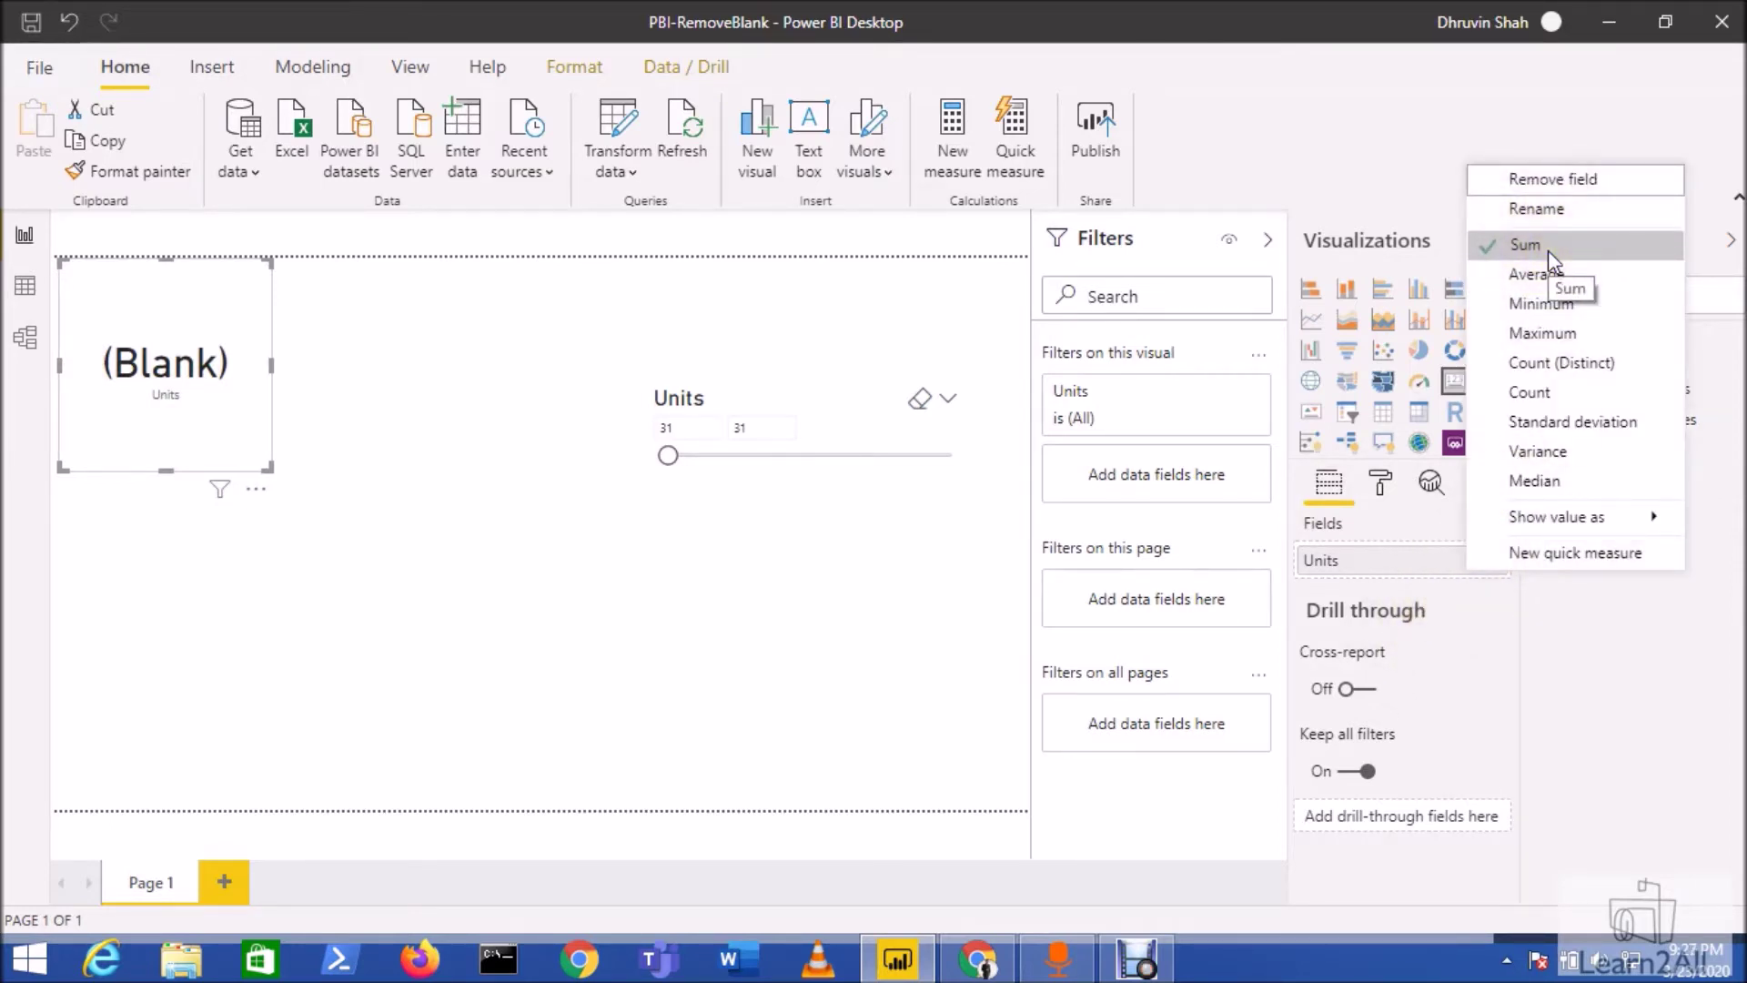
pyautogui.click(1399, 600)
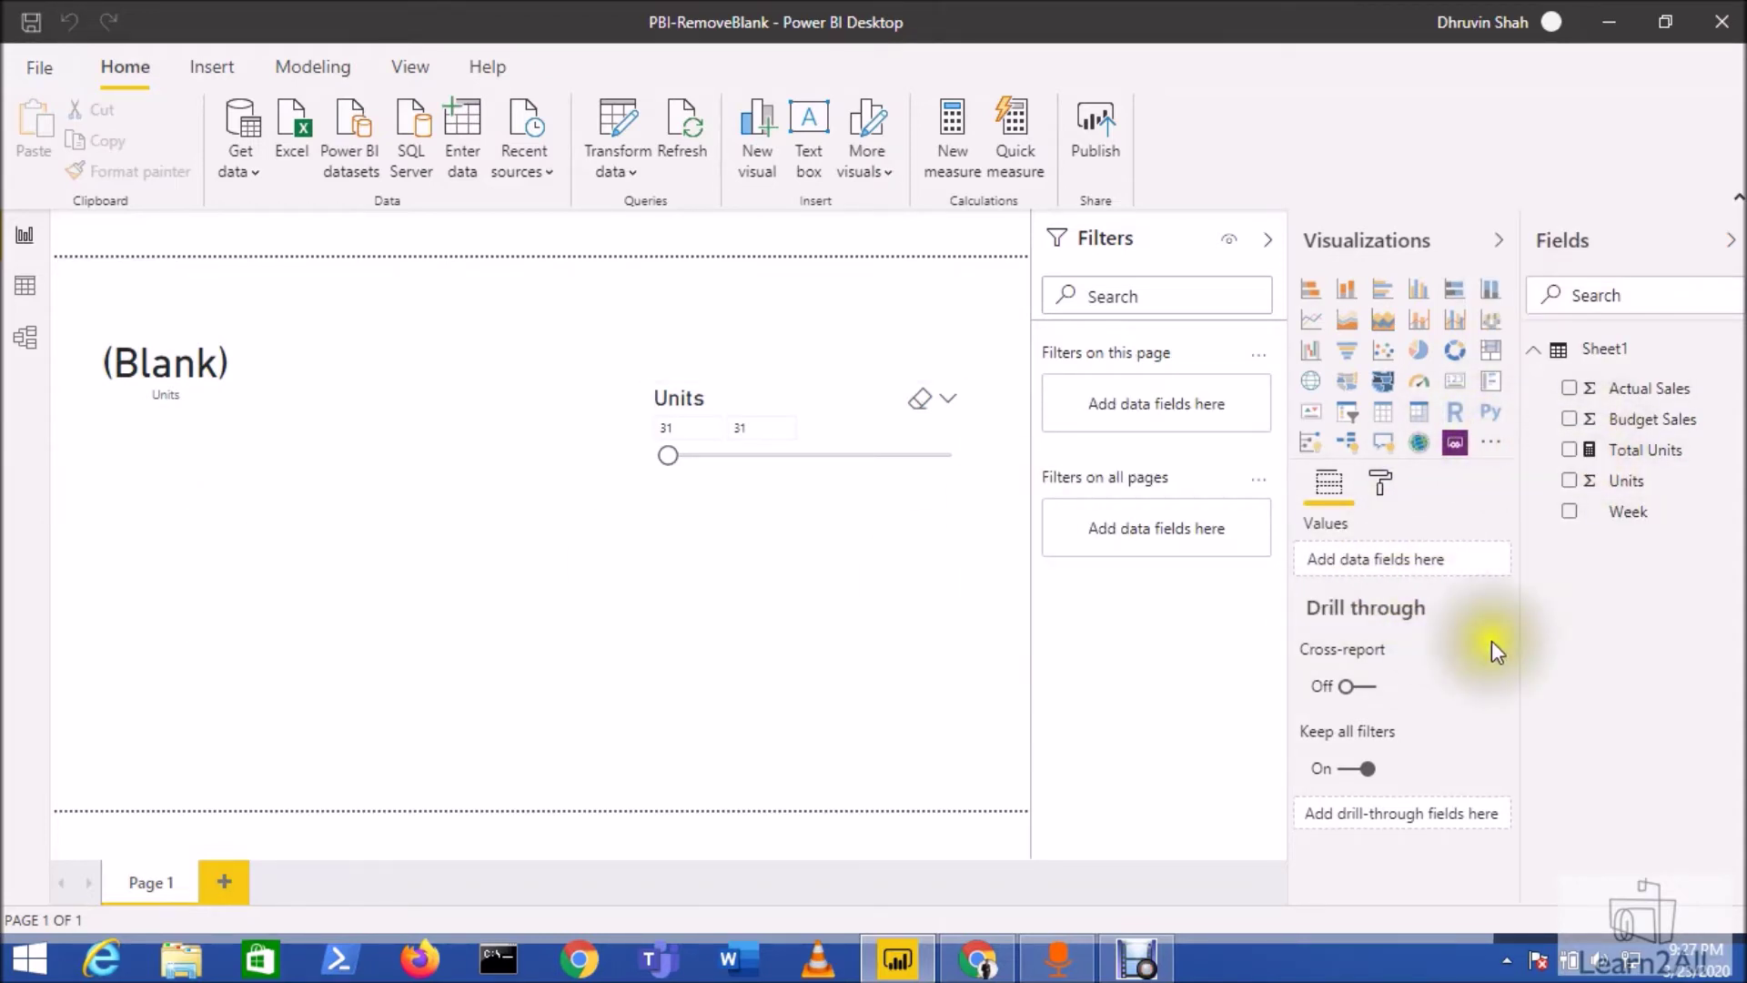
pyautogui.click(1640, 460)
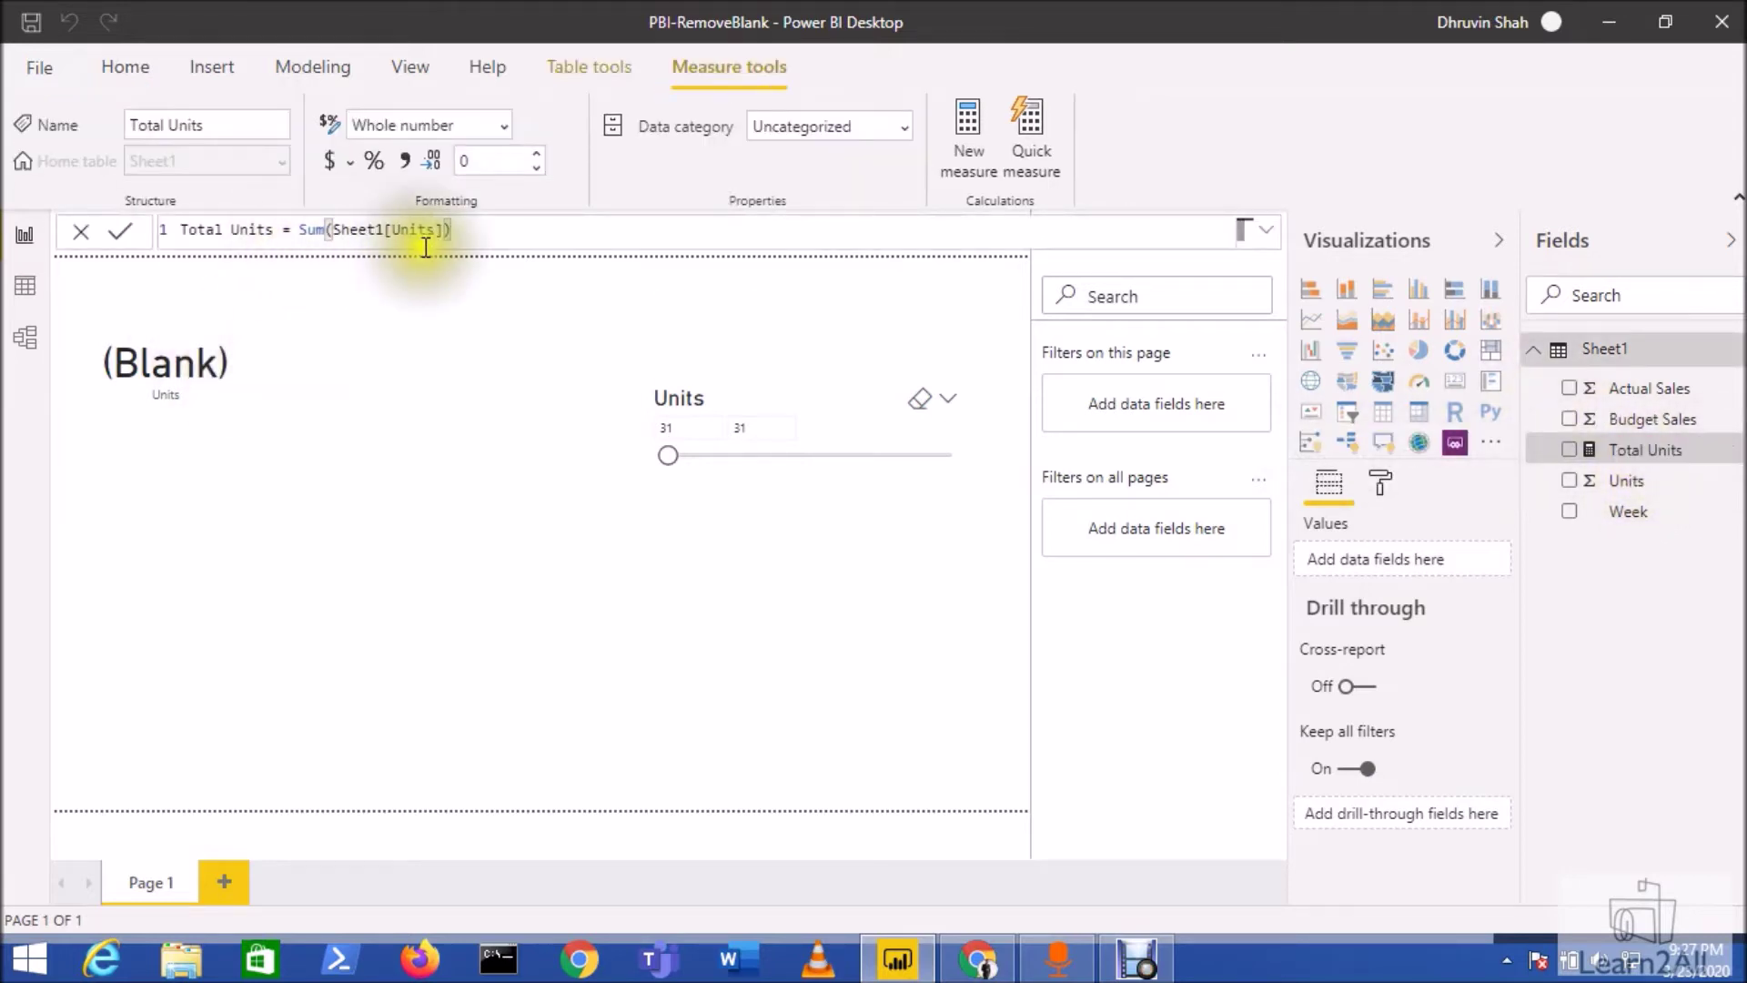
pyautogui.click(329, 545)
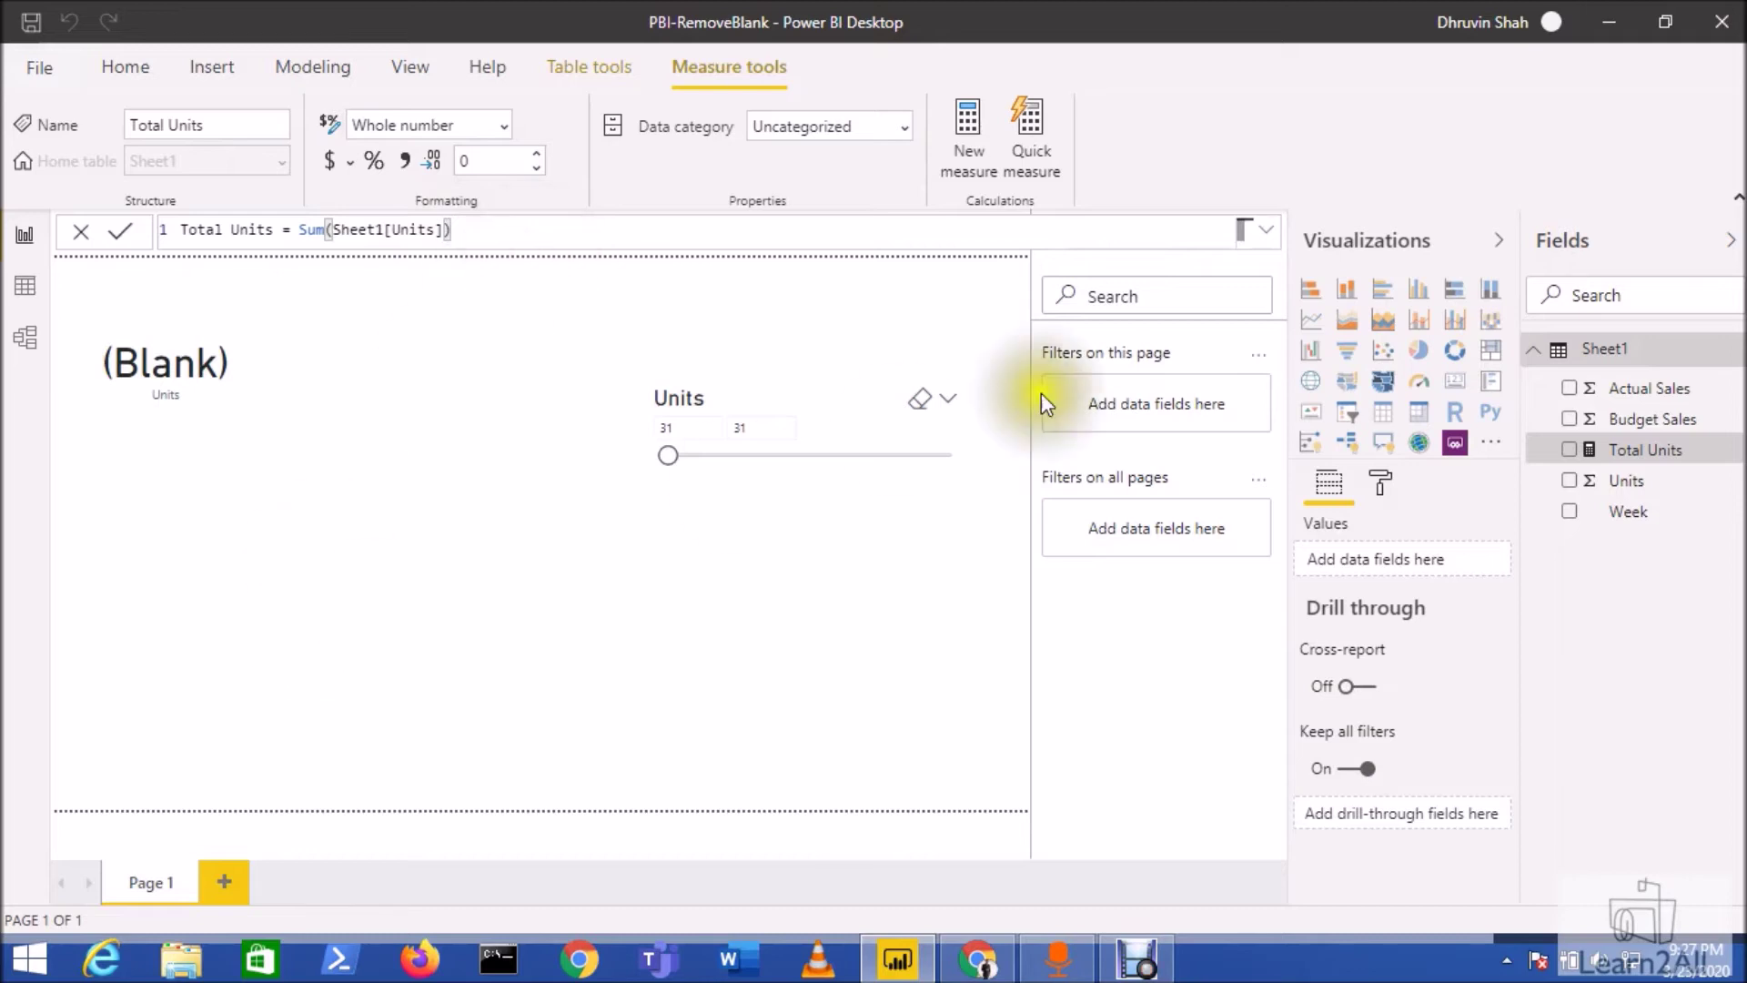
# Add a new card showing the Total Units measure and reopen its DAX formula for editing.
pyautogui.click(1452, 388)
pyautogui.click(1569, 449)
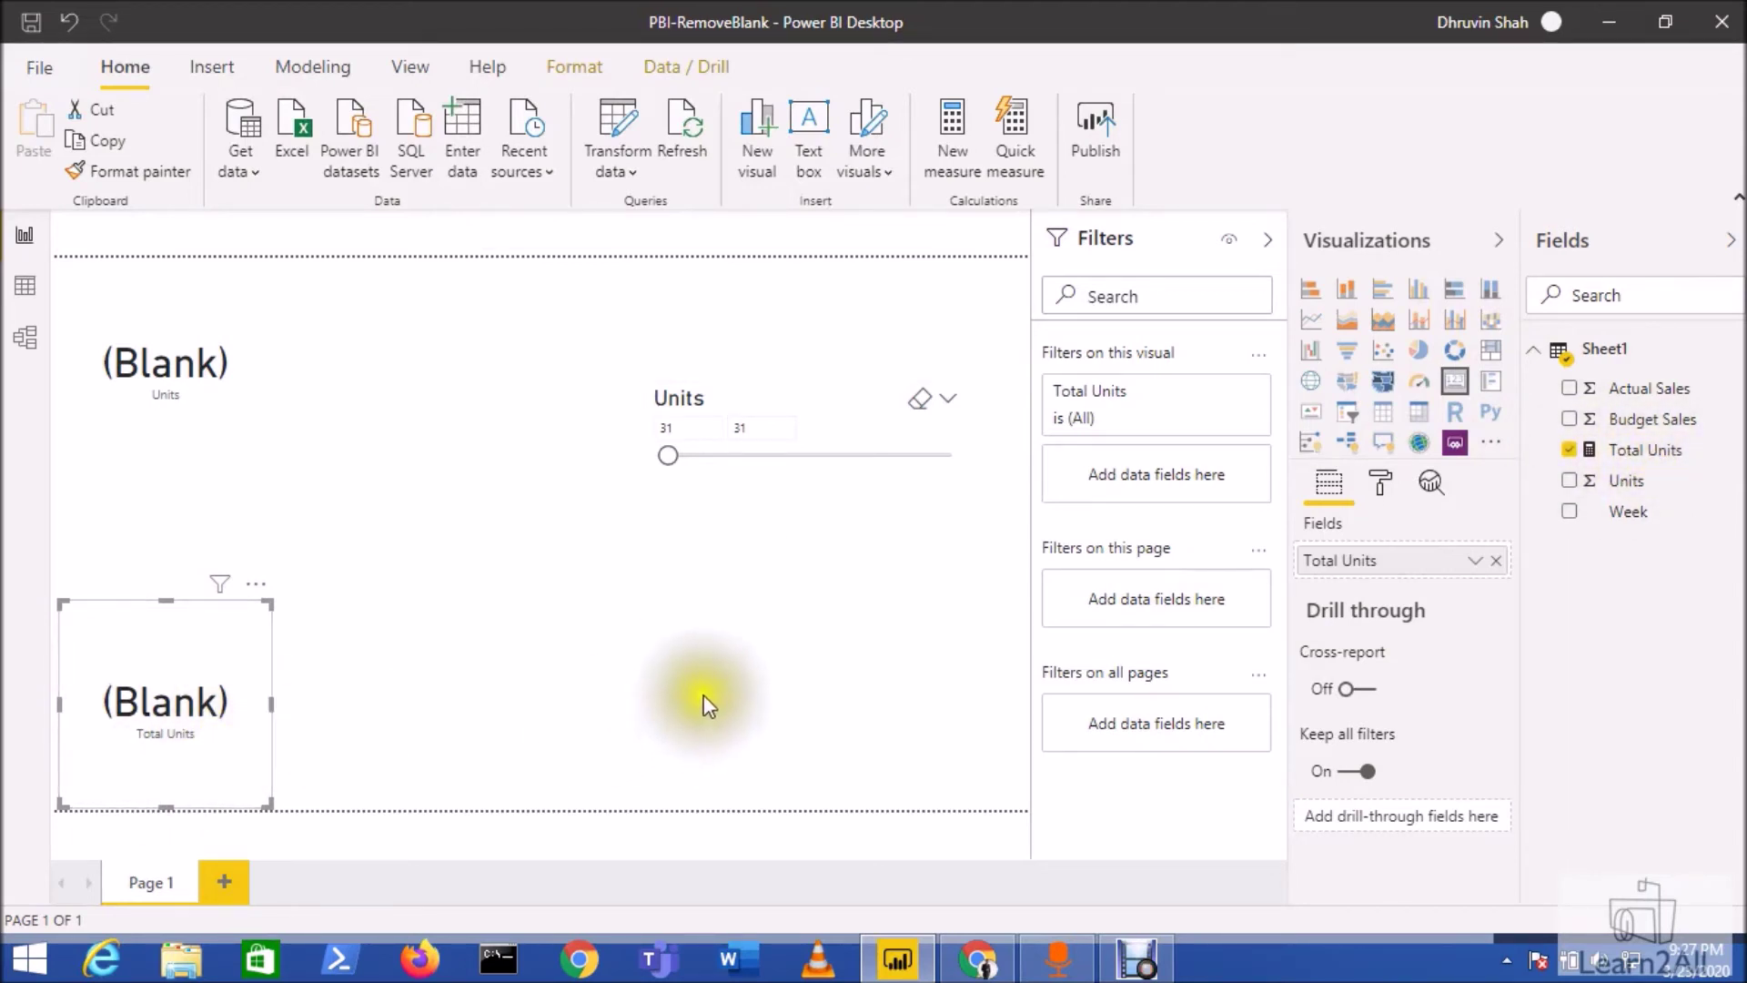
pyautogui.click(1646, 454)
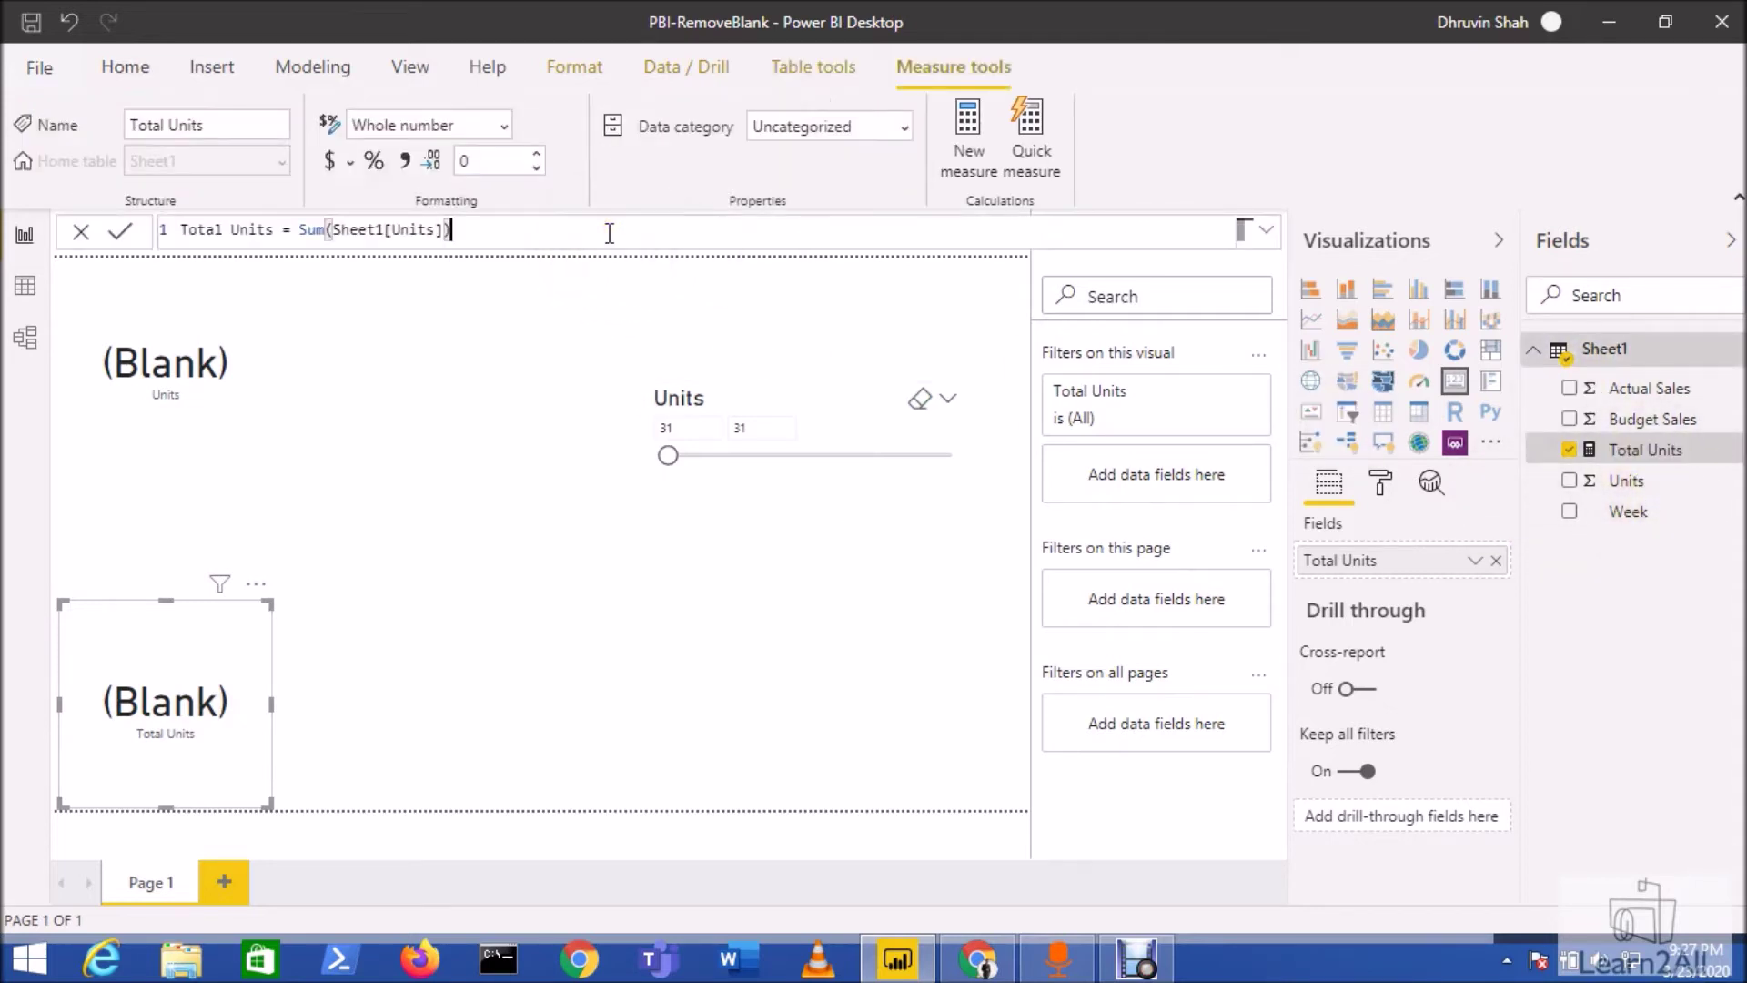
pyautogui.write('+0')
# Commit the Total Units measure with +0 appended so the card shows 0.
pyautogui.press('Return')
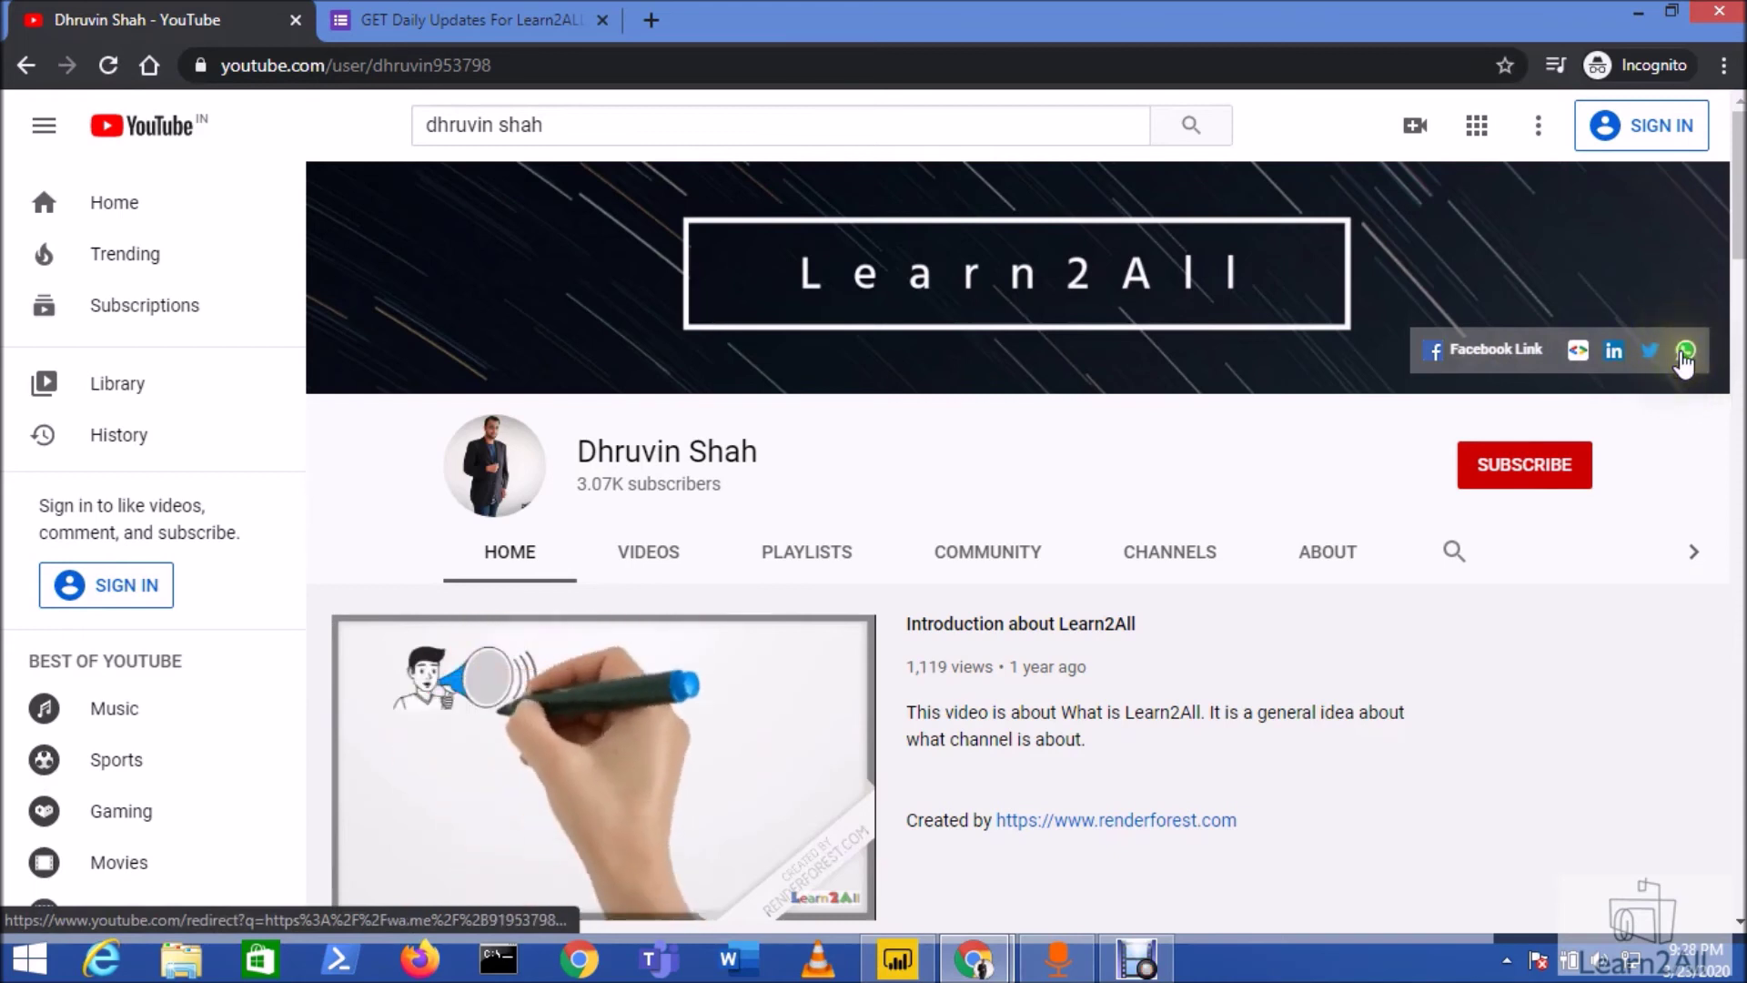
pyautogui.click(417, 22)
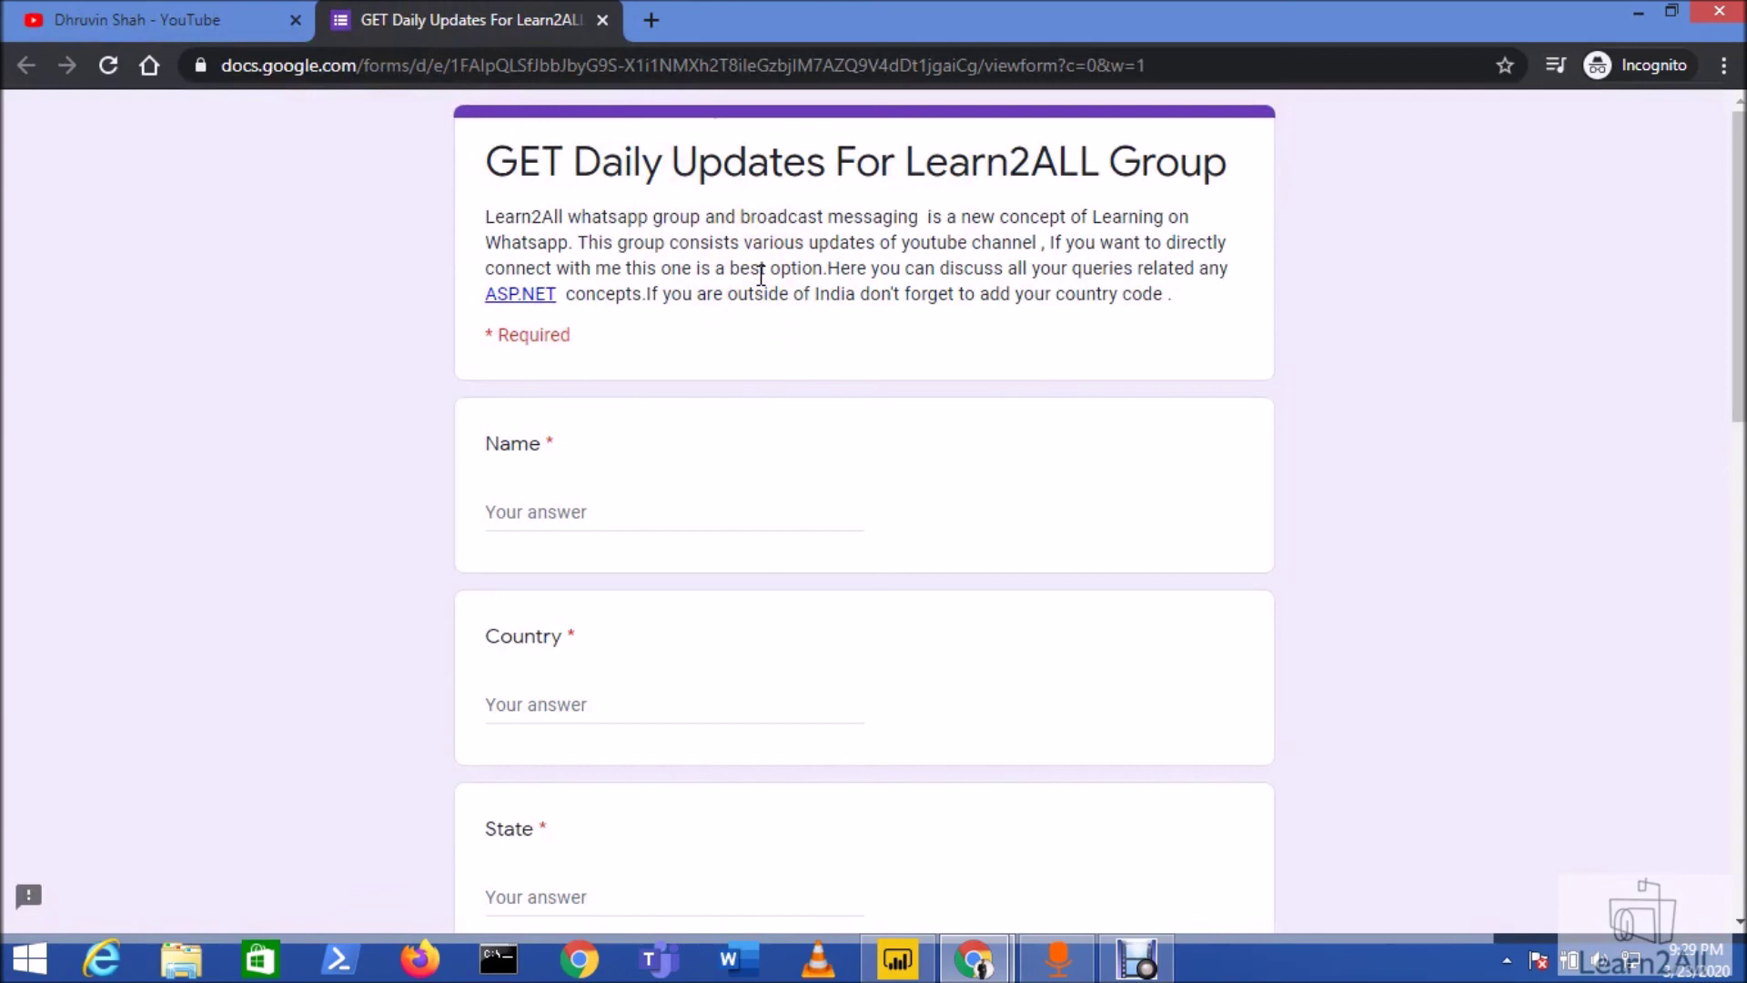
pyautogui.click(168, 22)
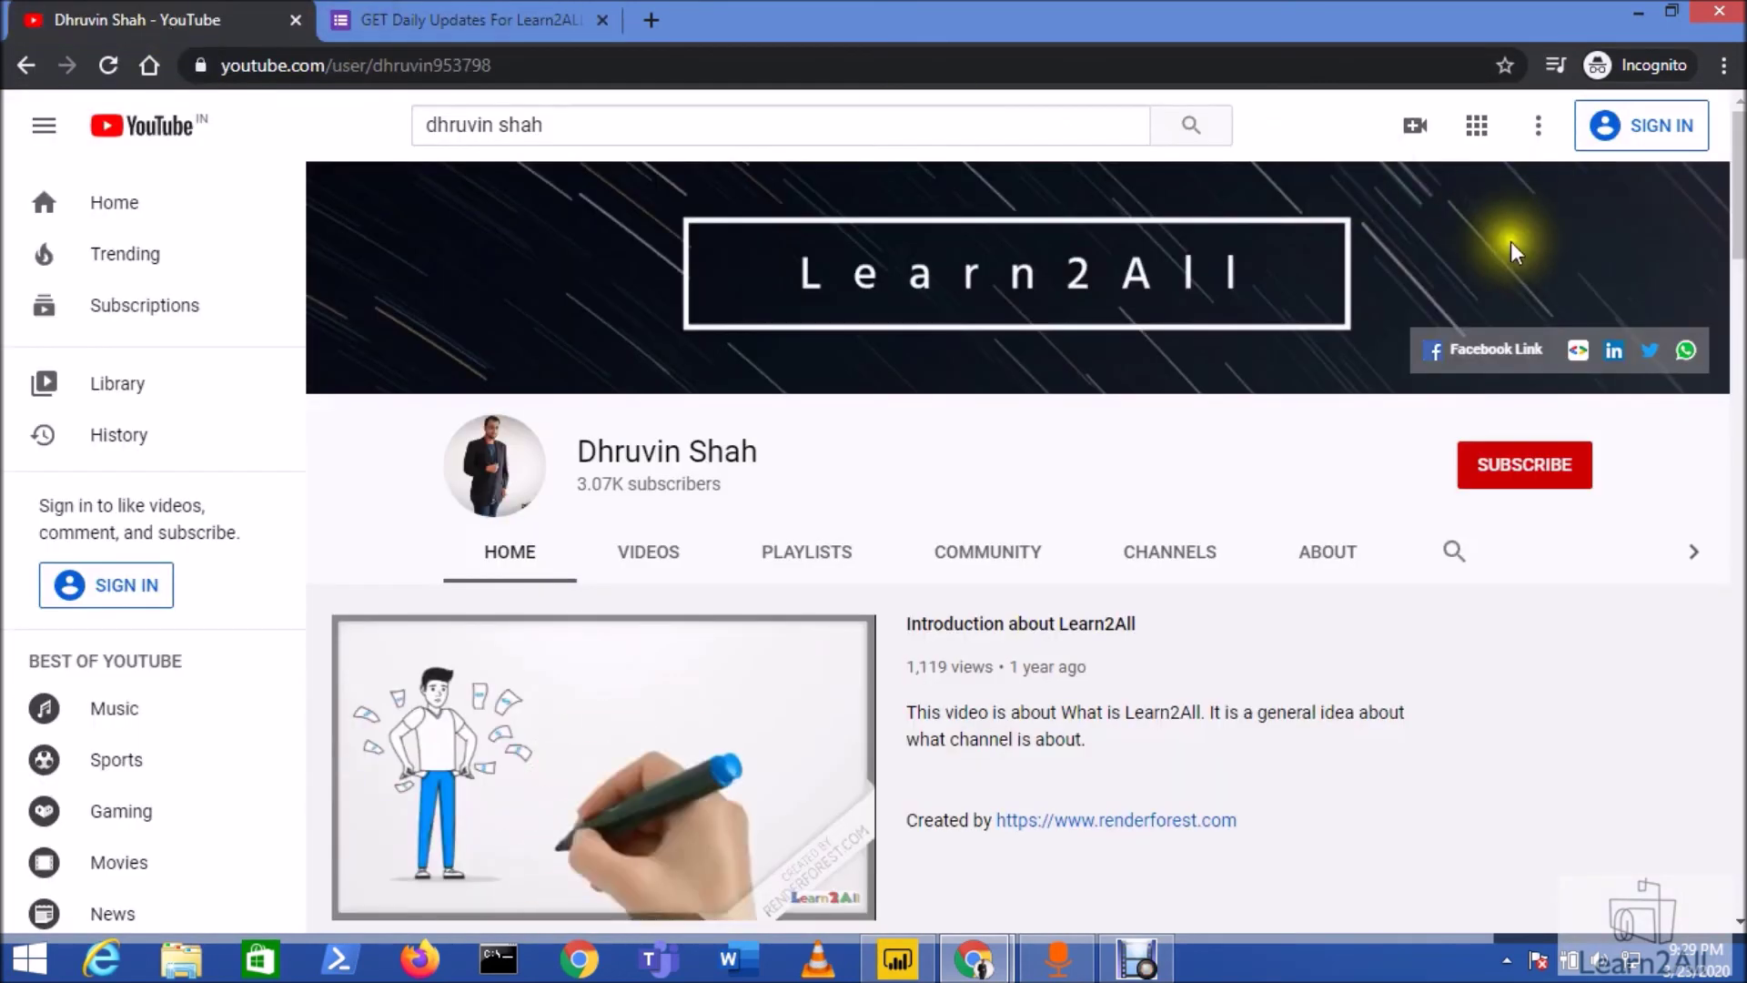